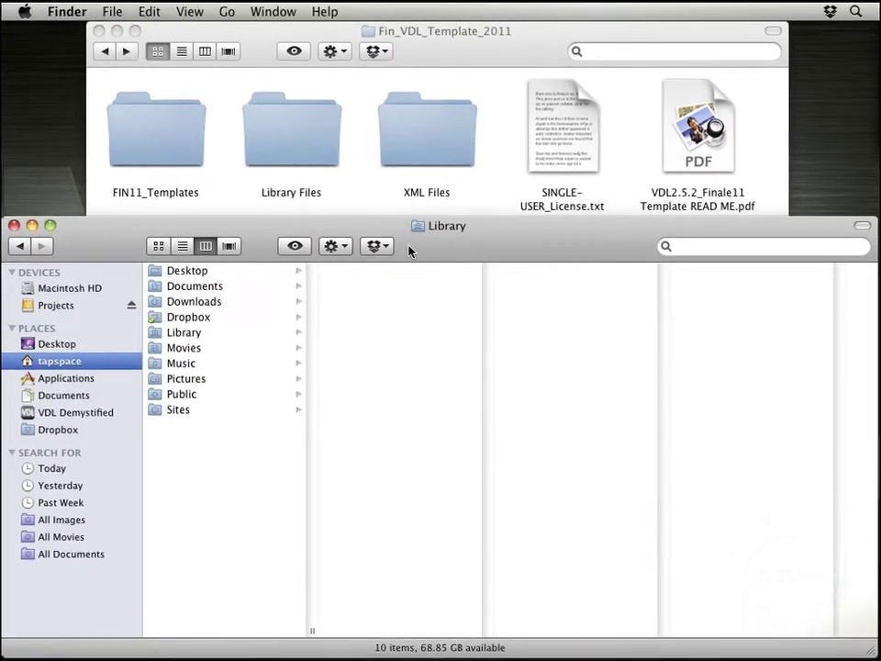
Copy the Battery ONLY, Indoor and Outdoor template files from the FIN11_Templates folder of Fin_VDL_Template_2011.
left_click(376, 207)
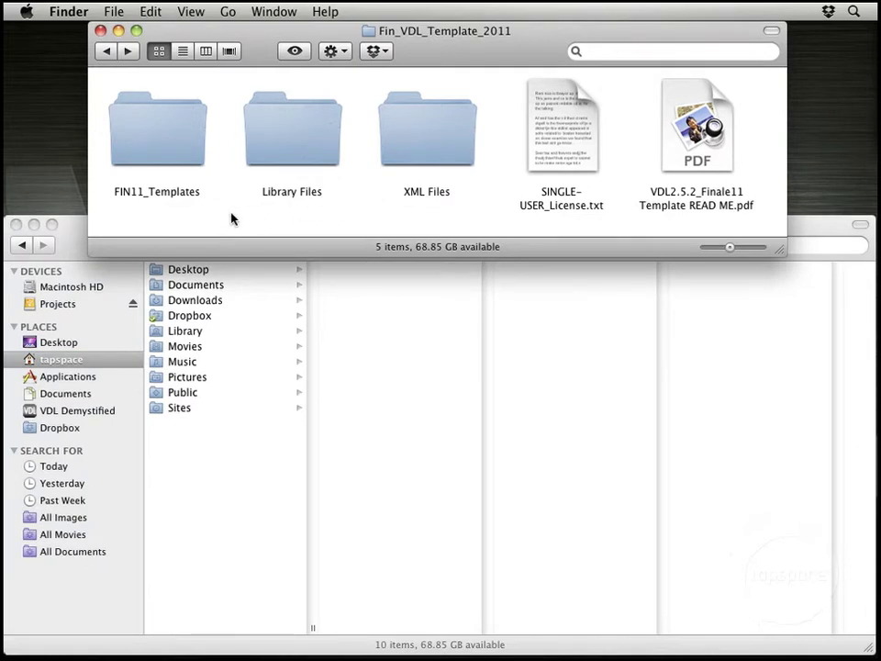
double_click(156, 144)
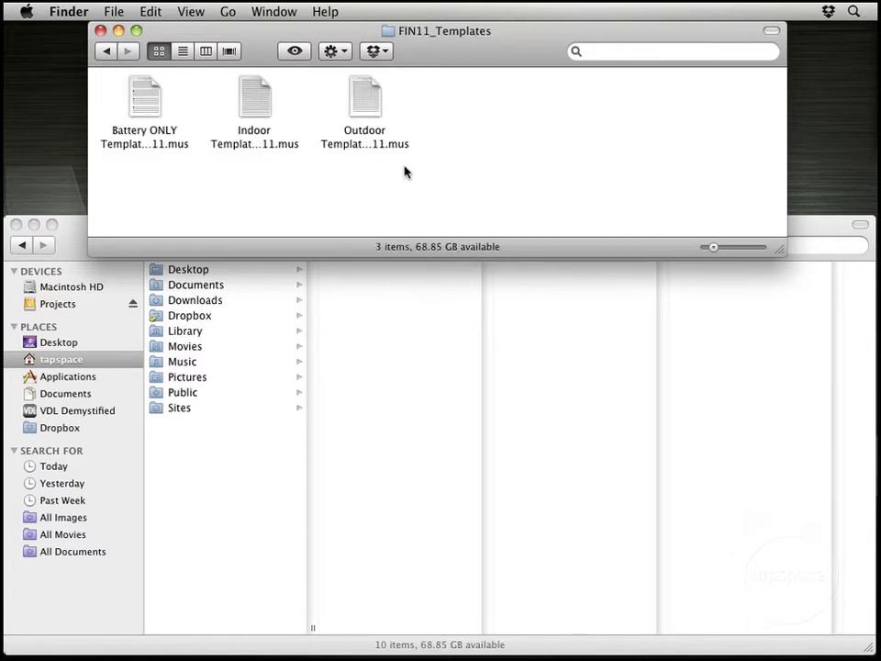
left_click_drag(403, 171, 140, 102)
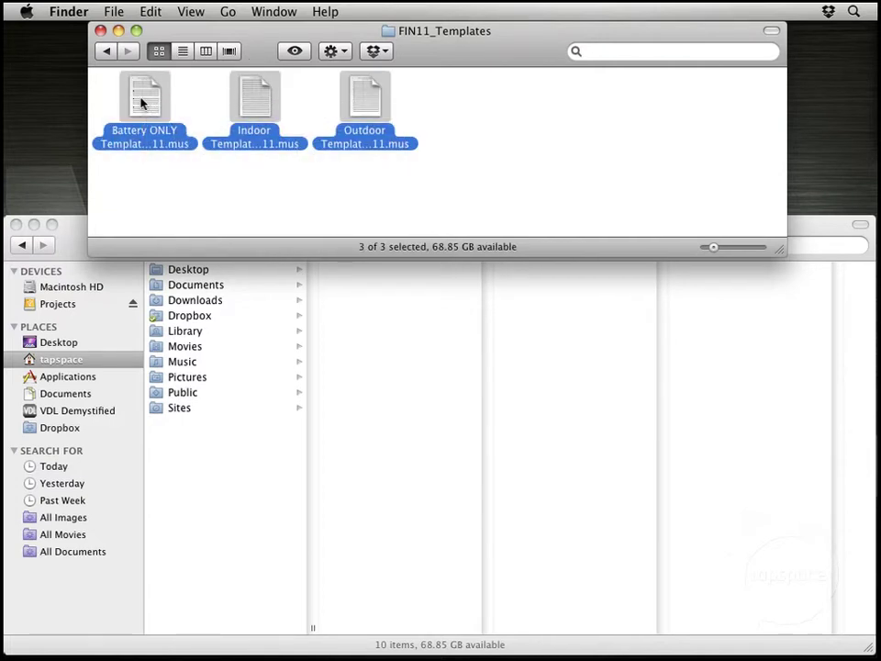
left_click(151, 12)
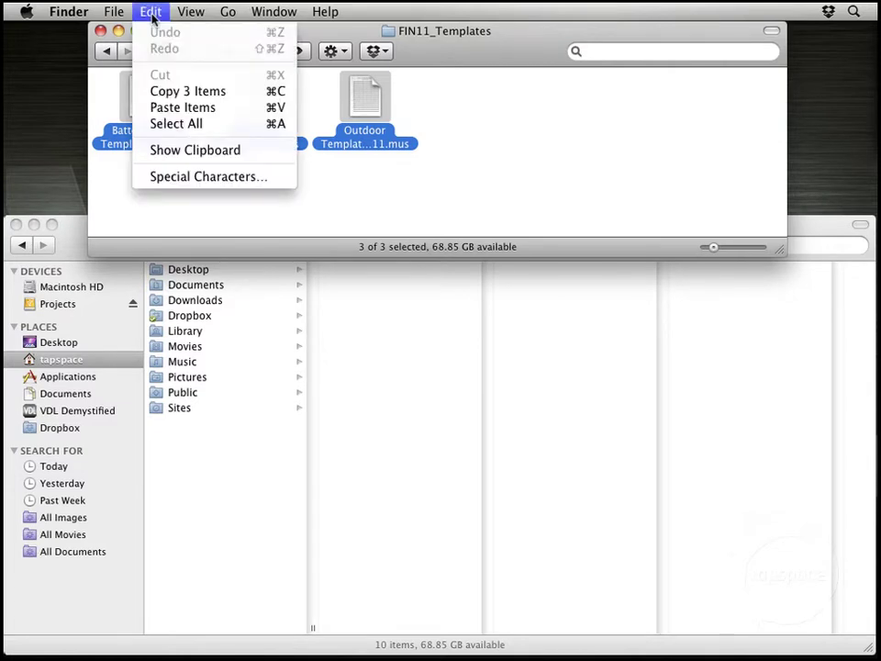
left_click(170, 92)
In the other Finder window, open Library/Application Support/MakeMusic/Finale 2011/Music Files/Templates.
left_click(74, 238)
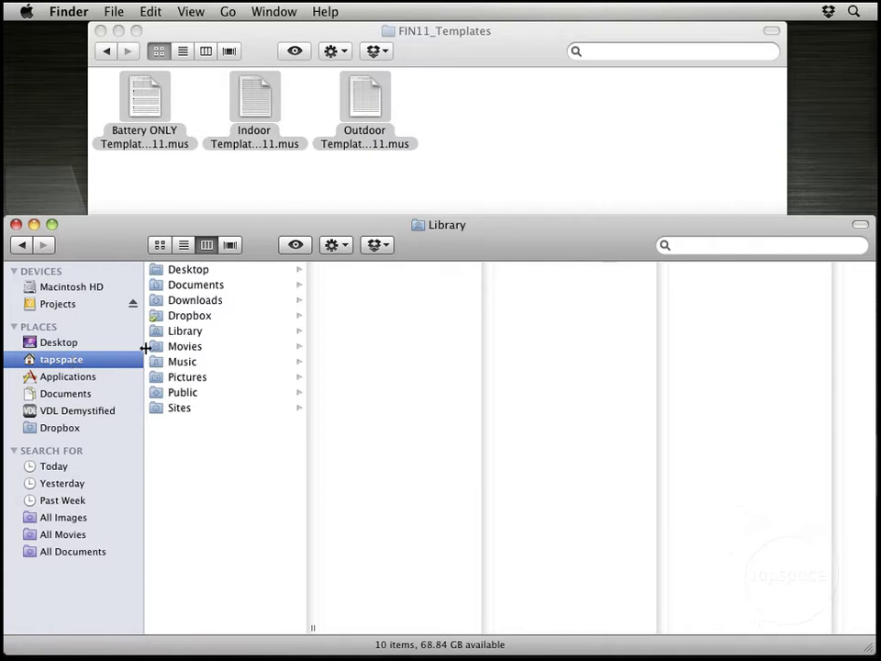
left_click(185, 336)
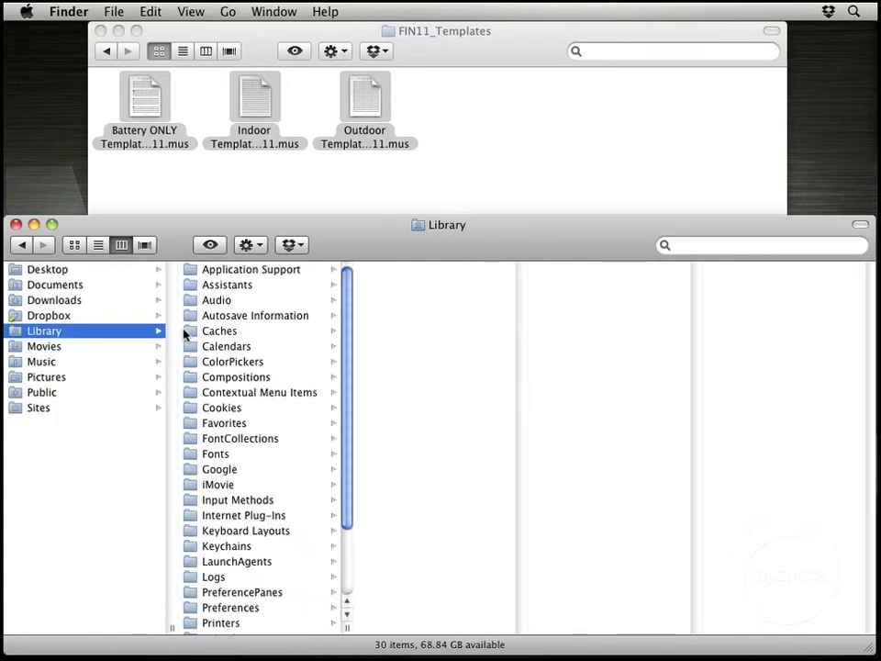
left_click(251, 269)
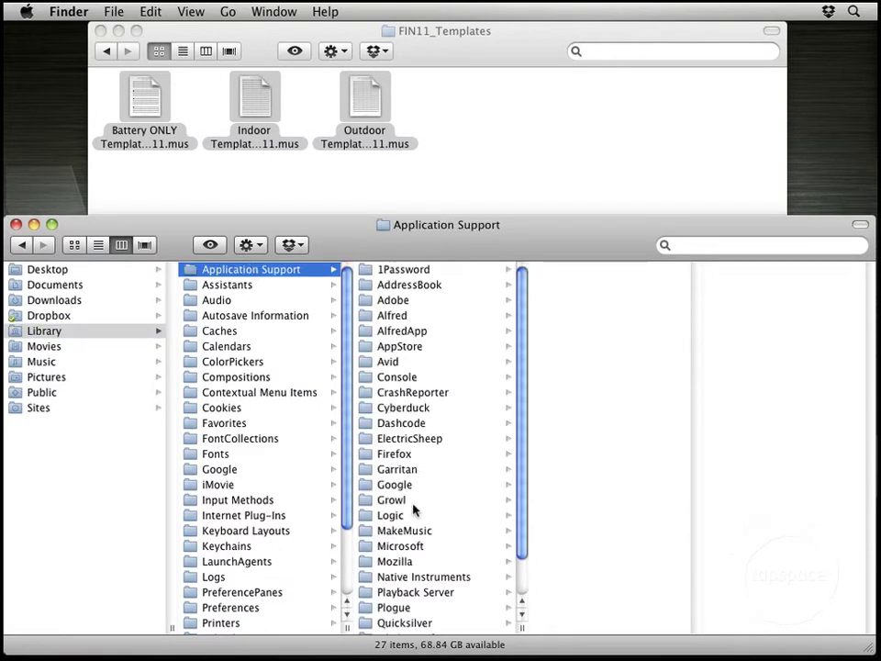
left_click(413, 532)
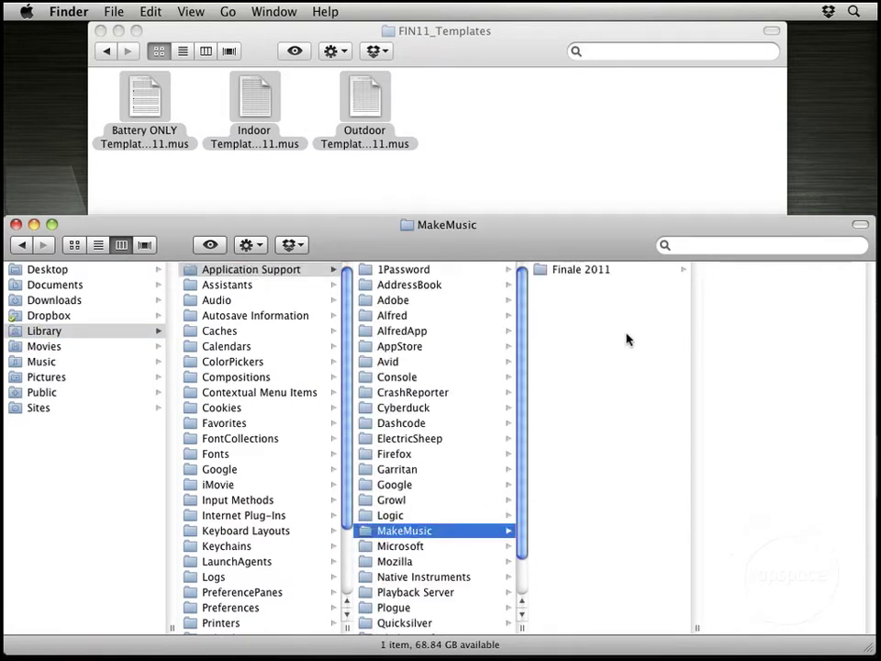
left_click(592, 269)
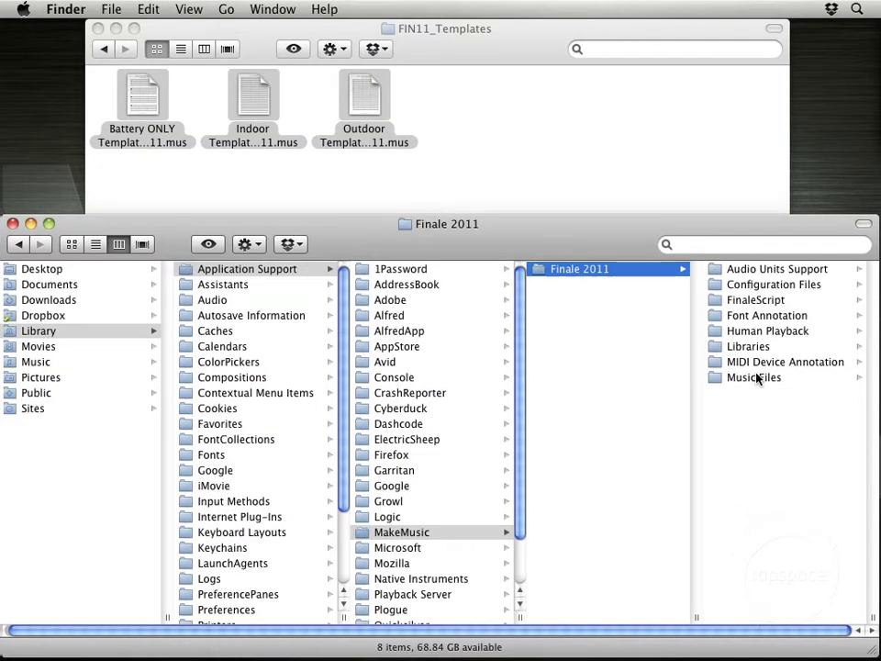
left_click(759, 379)
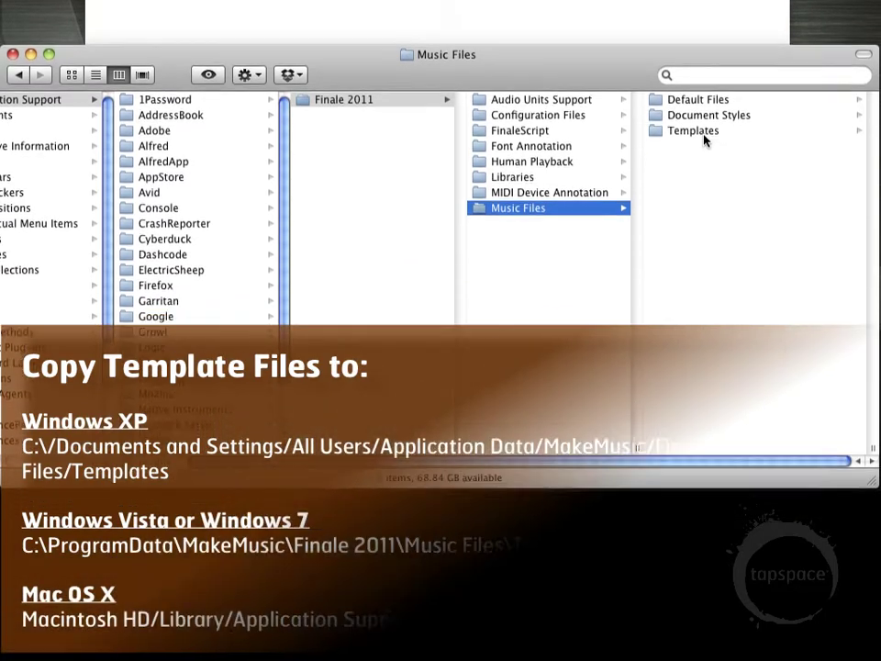
left_click(711, 213)
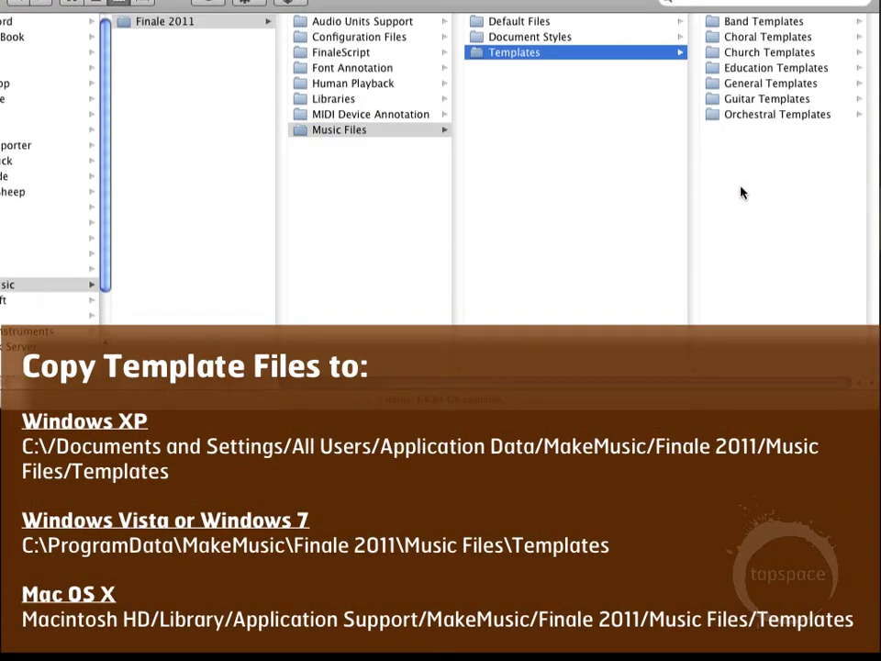
Create a folder named VDL Templates inside Templates and paste the three copied template files into it.
right_click(743, 192)
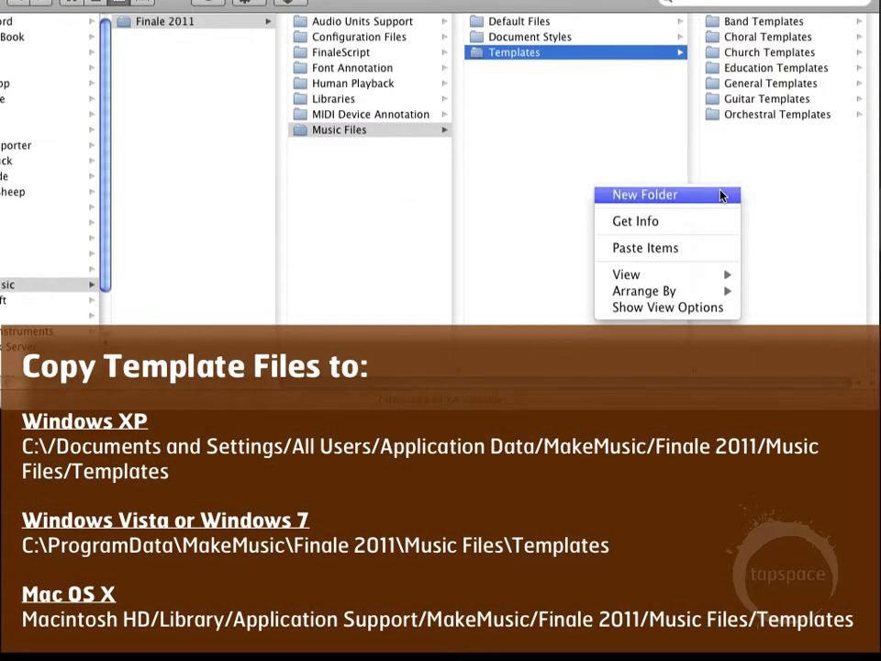
left_click(721, 194)
type("VDL ")
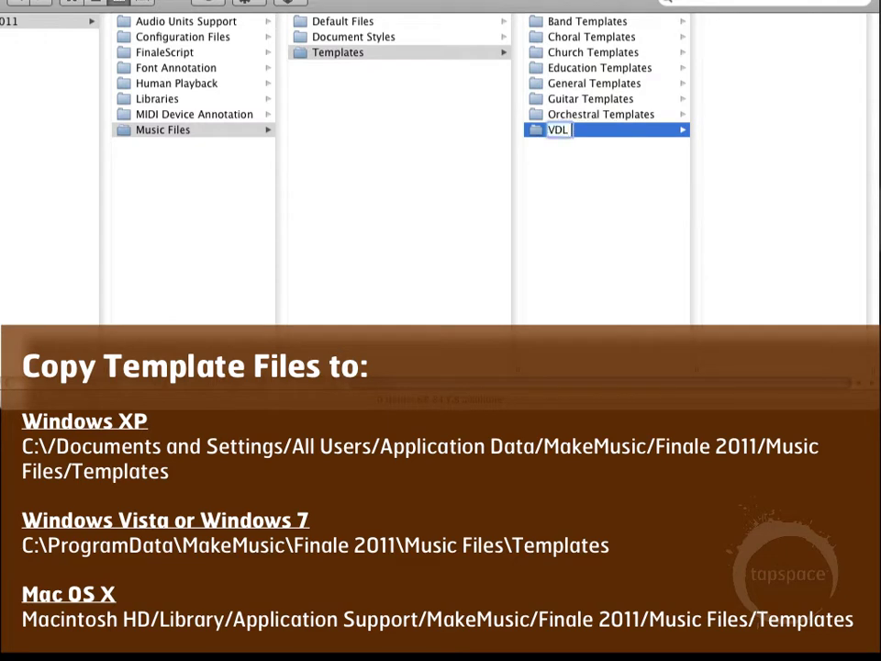
type("Templates")
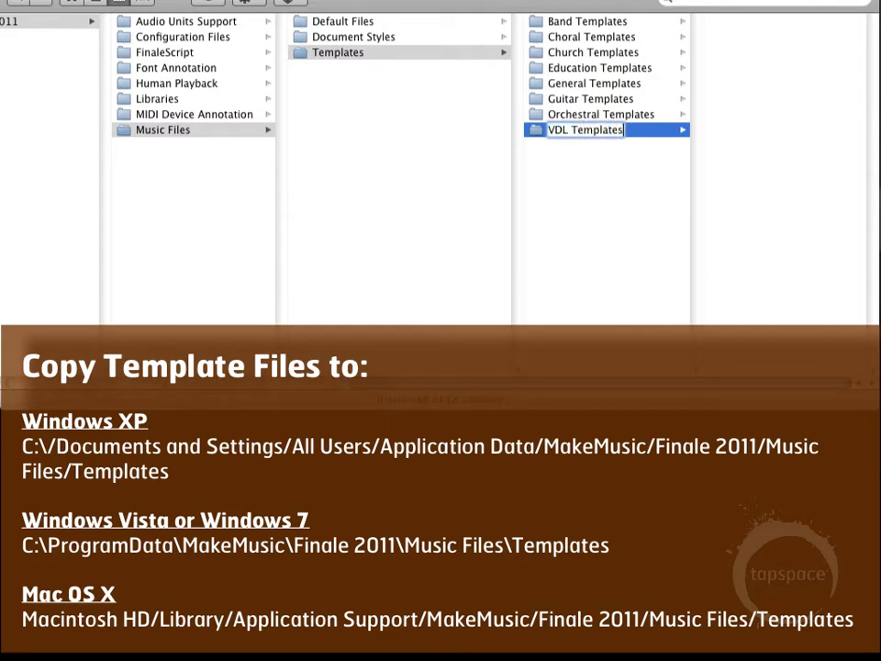
key("Return")
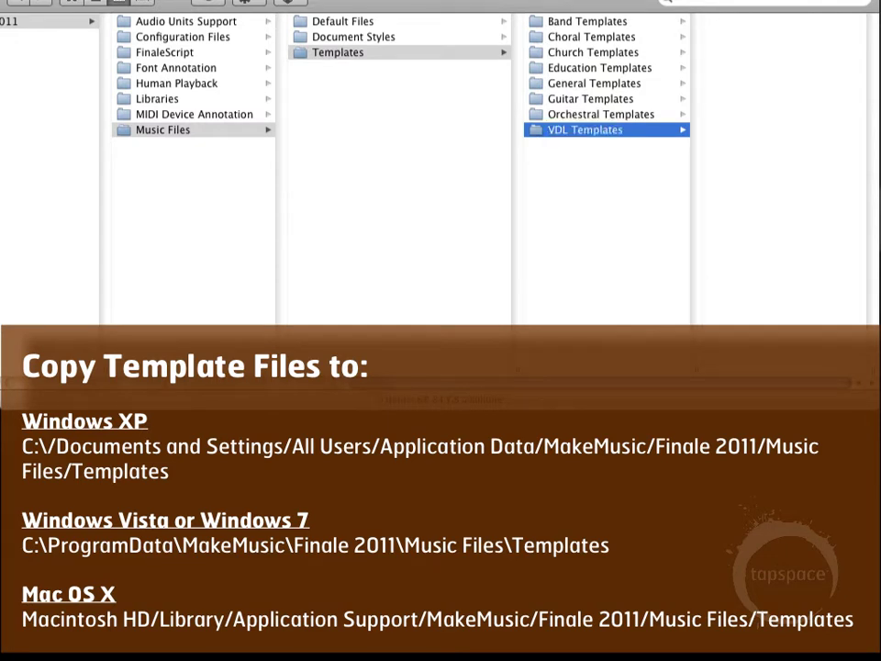
right_click(784, 163)
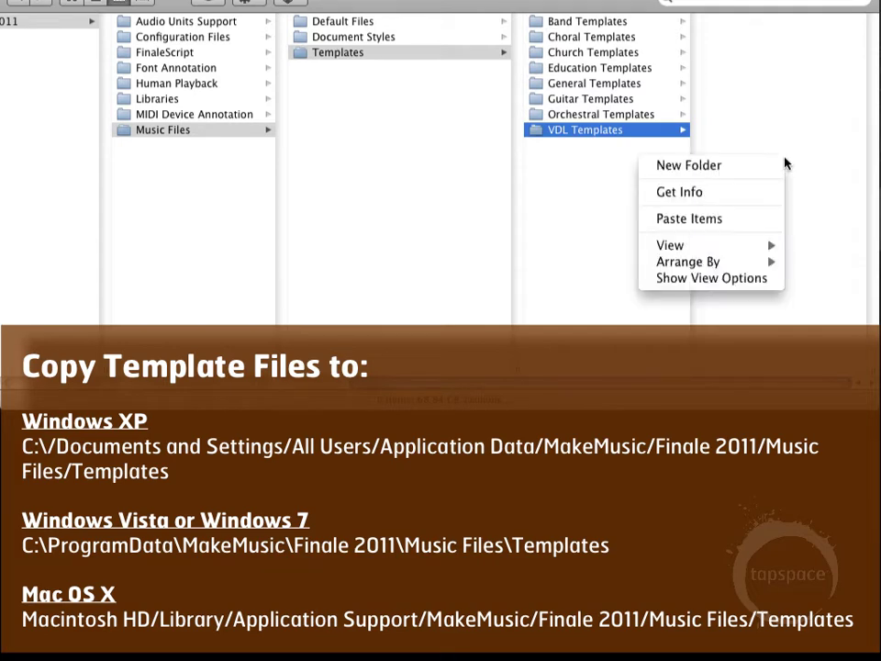
left_click(714, 219)
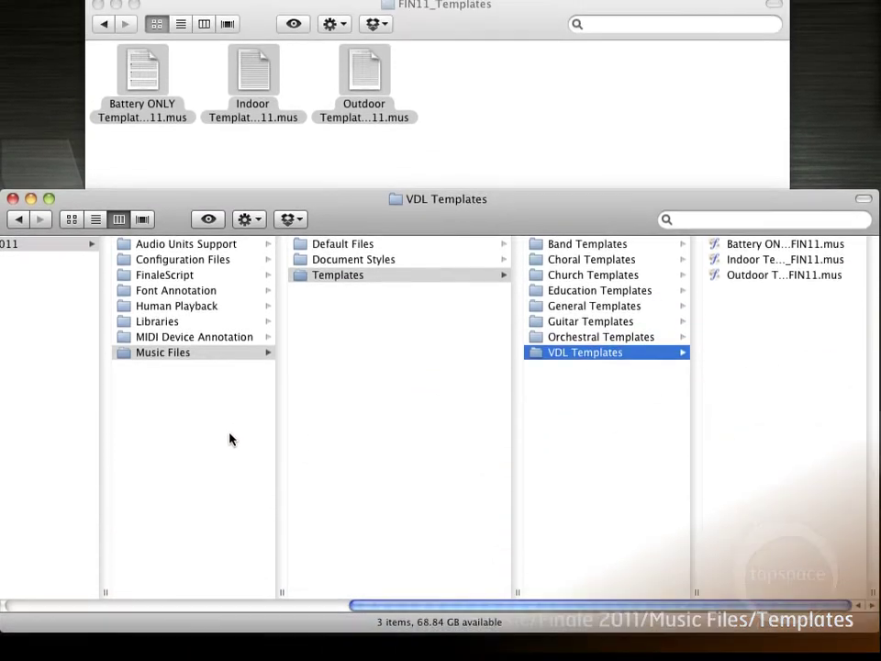
Open Finale 2011's Libraries folder, and copy the three VDL2.5.2 FIN11 library files from the package's Library Files/Mac folder.
left_click(230, 317)
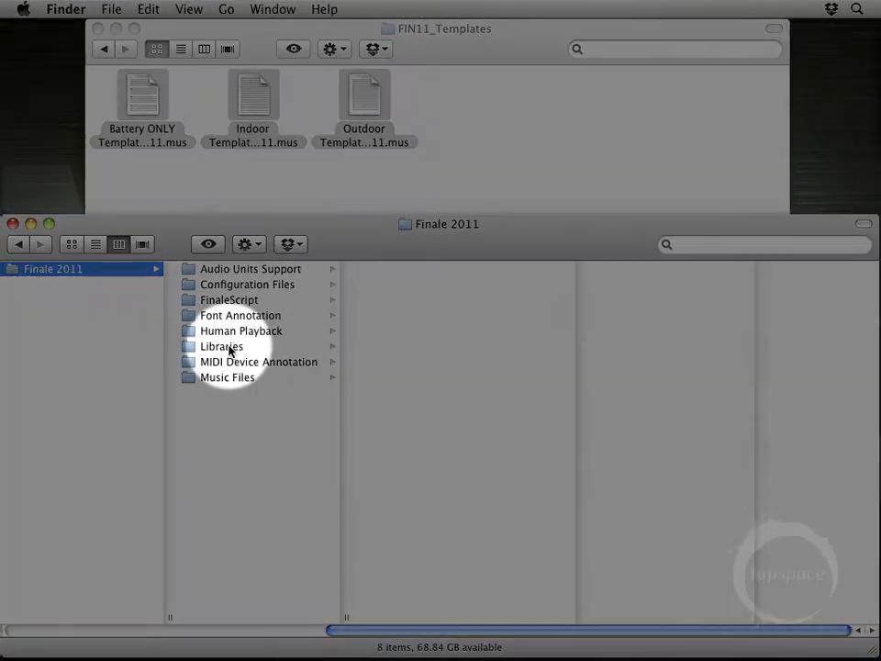
left_click(230, 347)
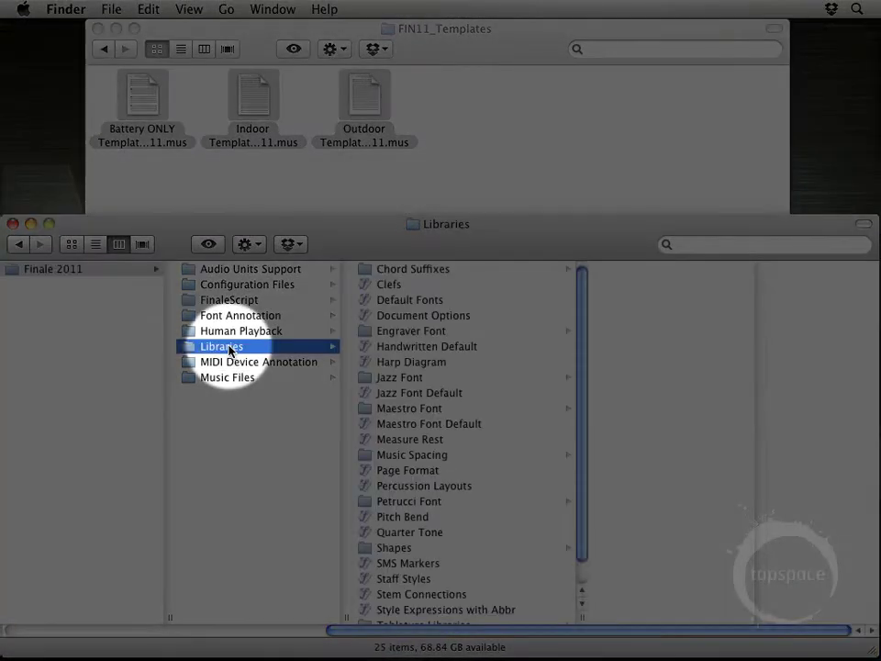
left_click(237, 186)
key("super+a")
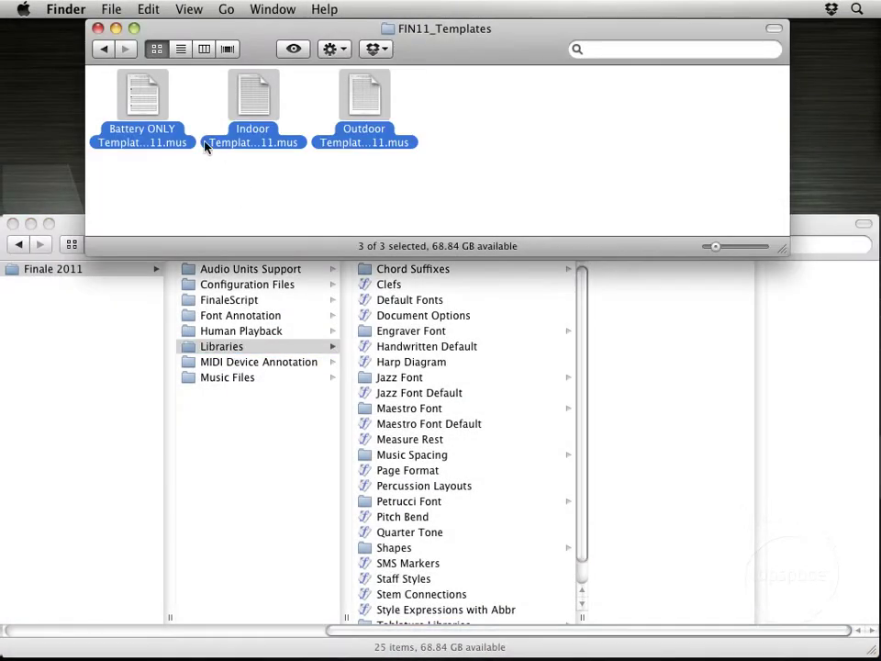
left_click(104, 51)
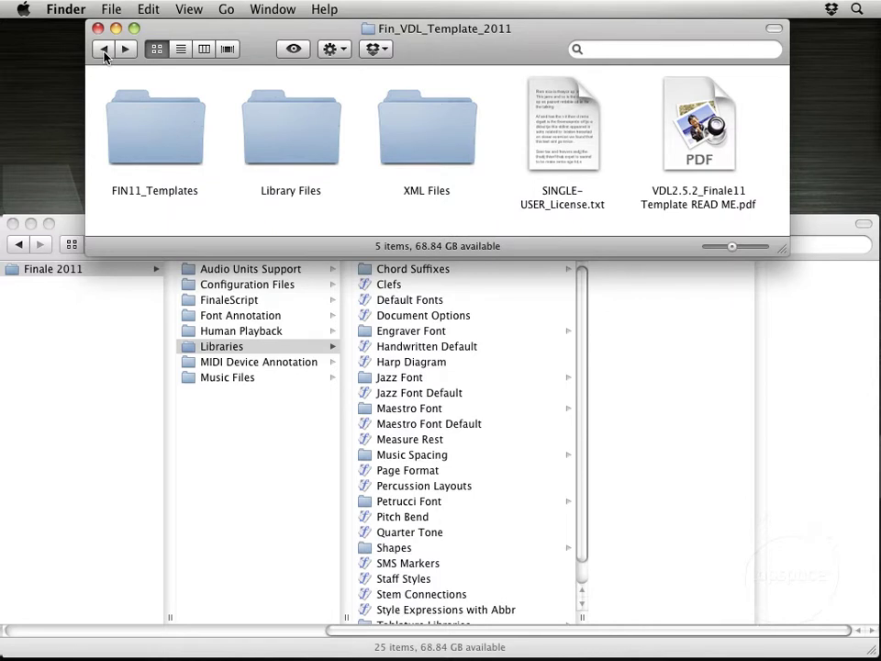
left_click(285, 135)
double_click(285, 135)
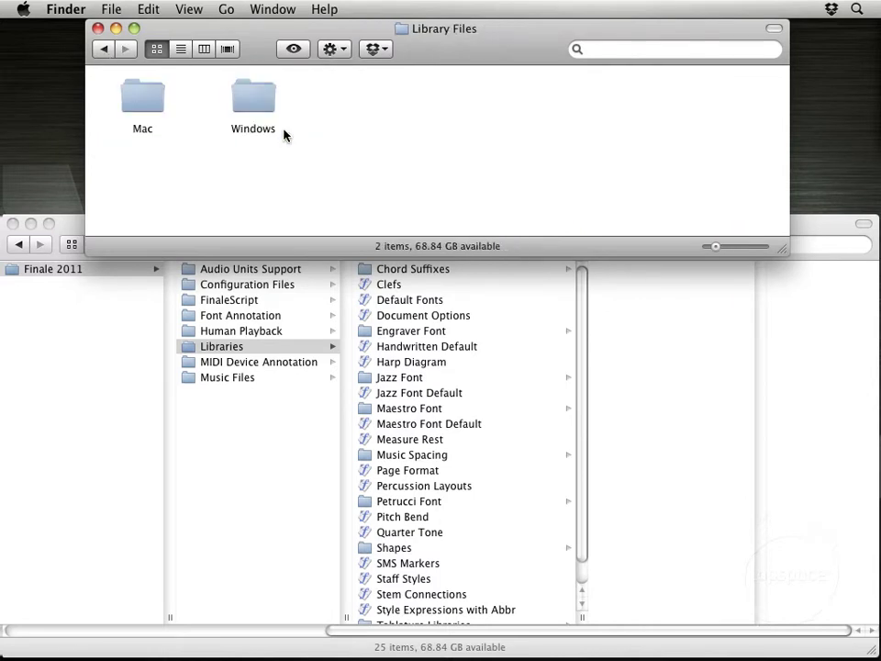
double_click(141, 105)
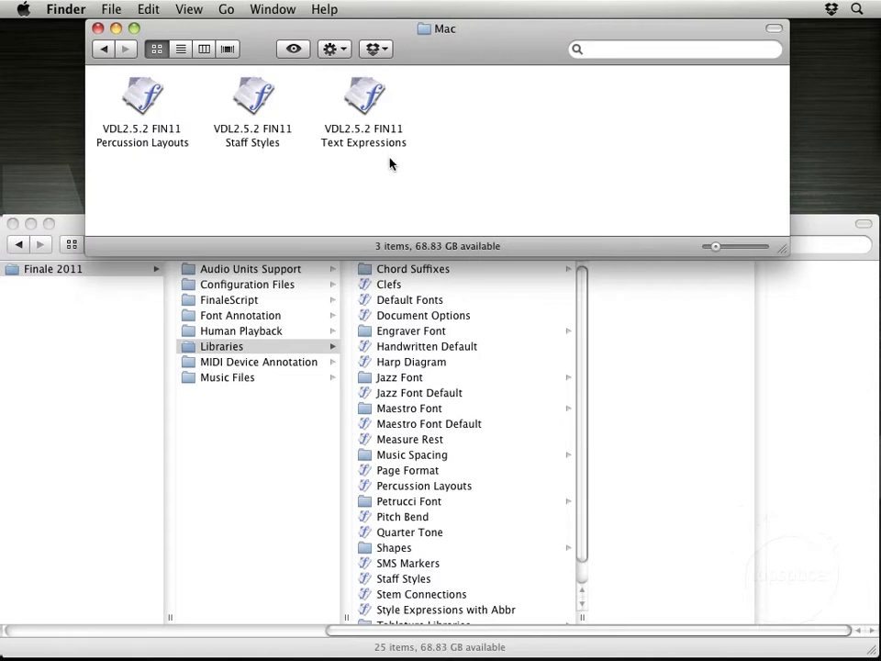
left_click_drag(391, 164, 120, 118)
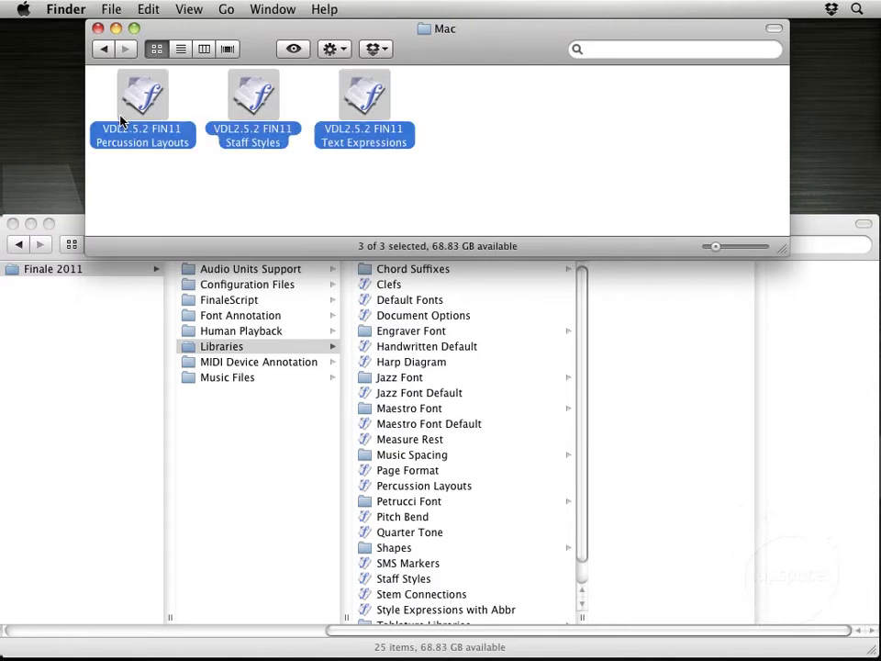
left_click(153, 9)
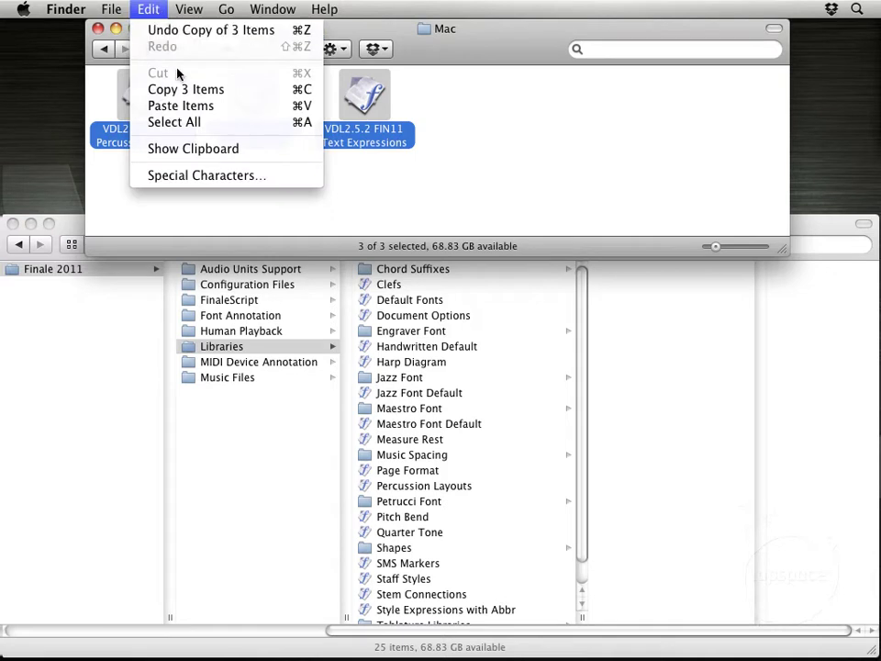
left_click(183, 89)
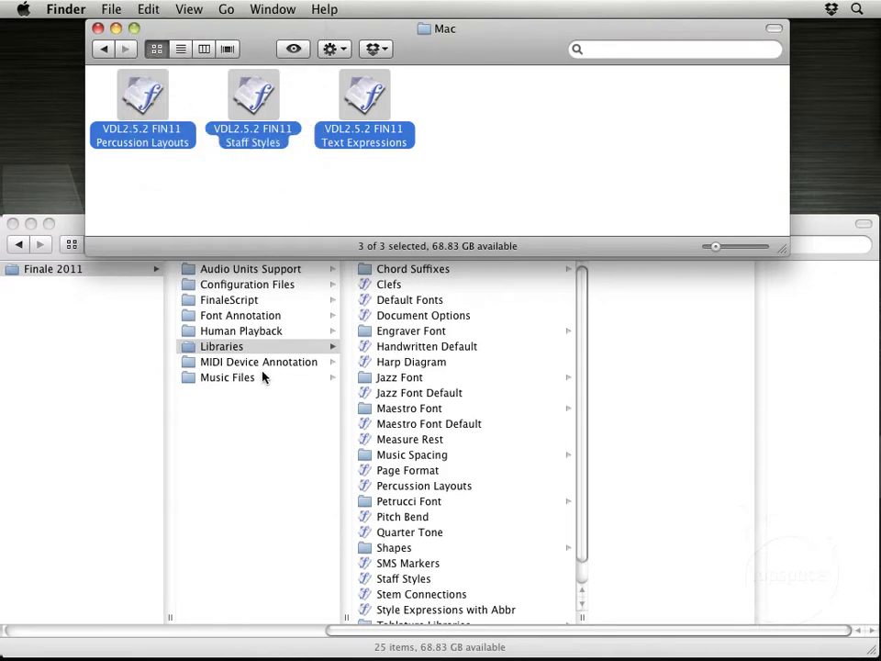
Paste the copied VDL library files into Finale 2011's Libraries folder and check the end of its file list.
left_click(234, 349)
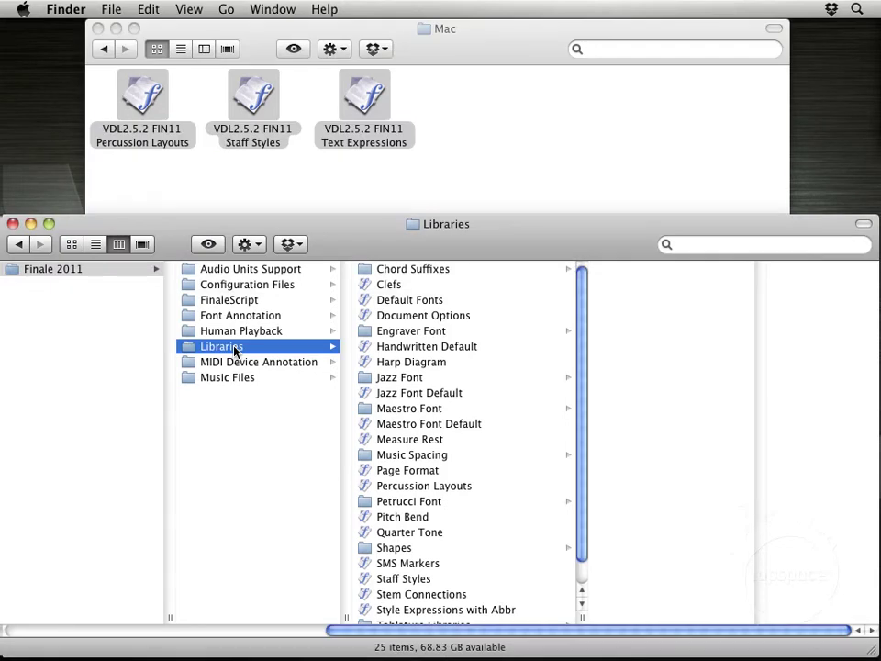
left_click(149, 9)
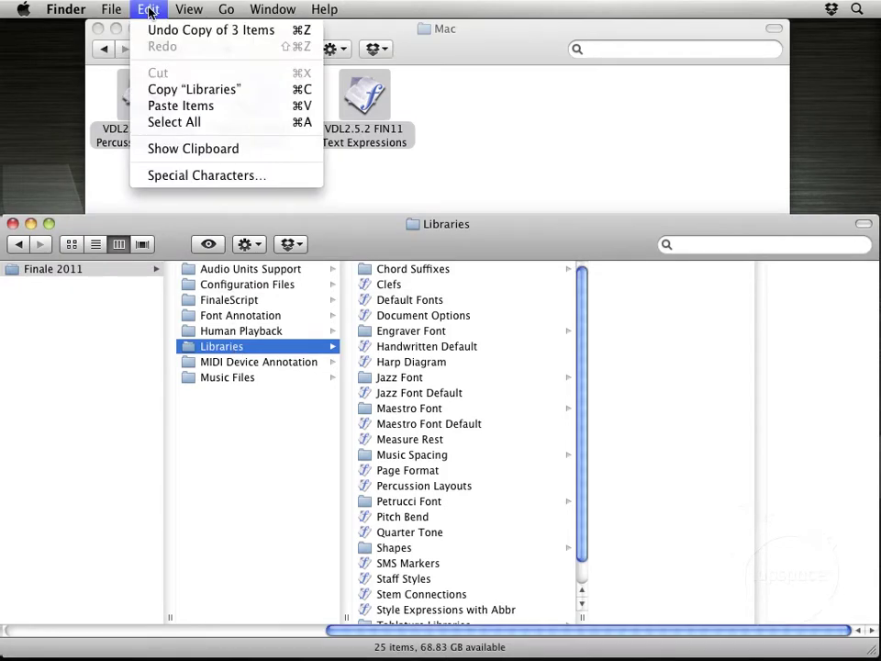
left_click(188, 107)
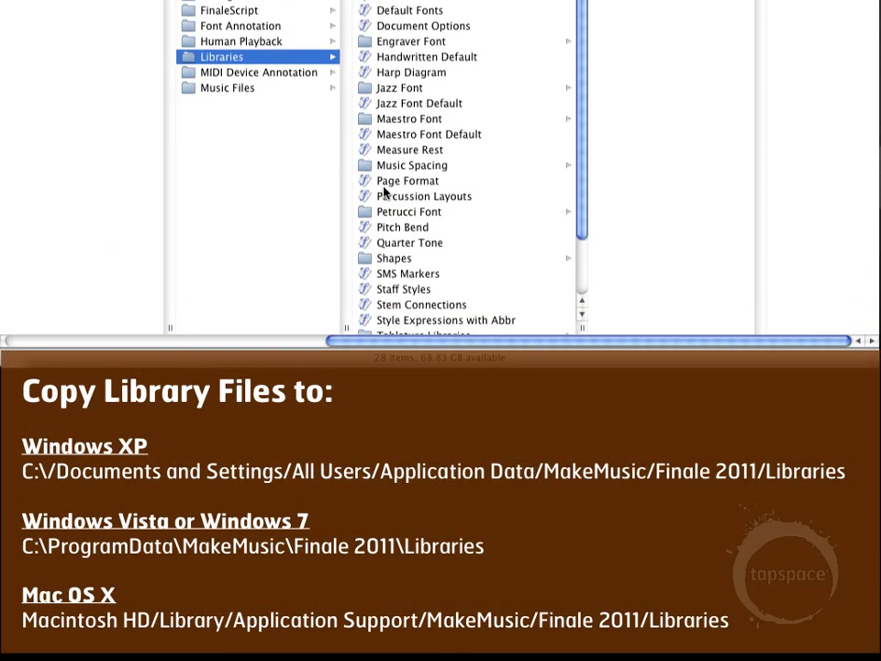
scroll(384, 317, "down", 2)
scroll(384, 190, "down", 3)
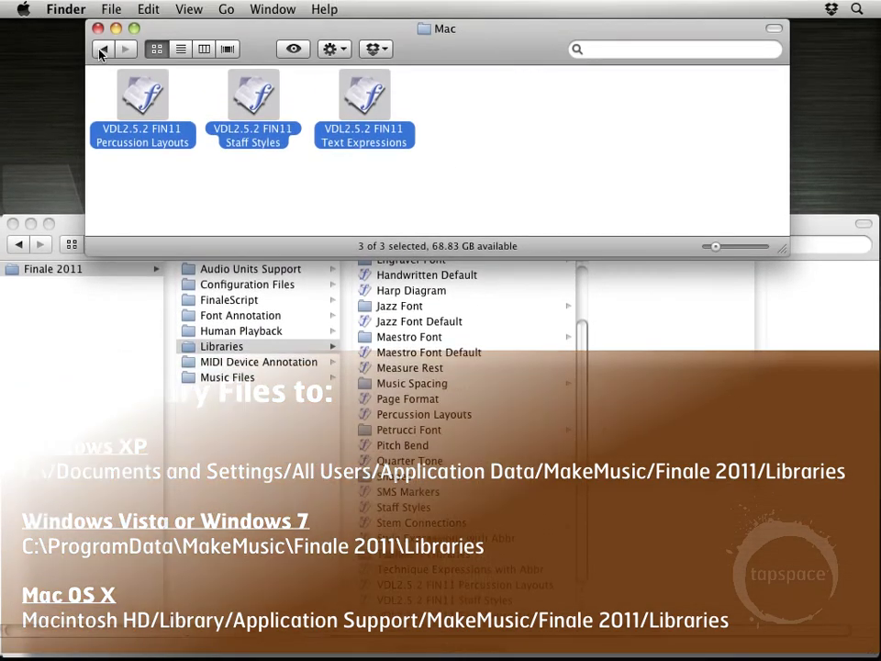
Return to the Fin_VDL_Template_2011 folder and copy all nine VDL XML files from its XML Files folder.
left_click(102, 51)
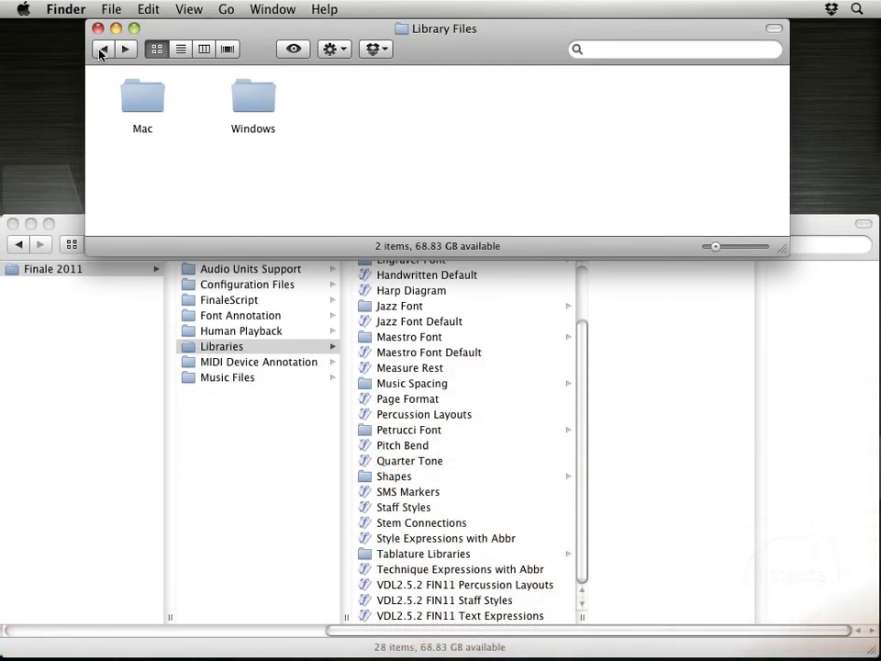
left_click(103, 50)
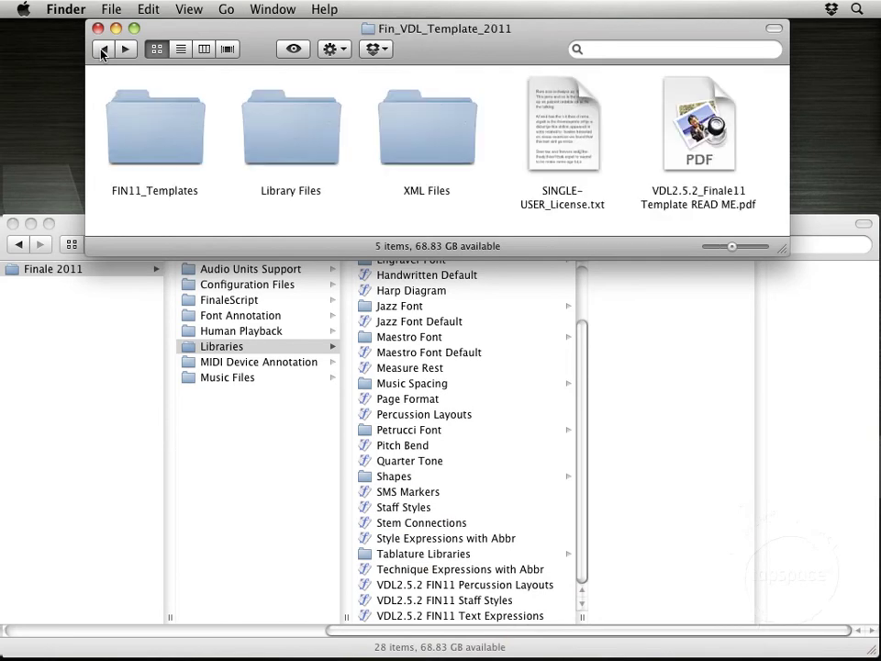
double_click(428, 137)
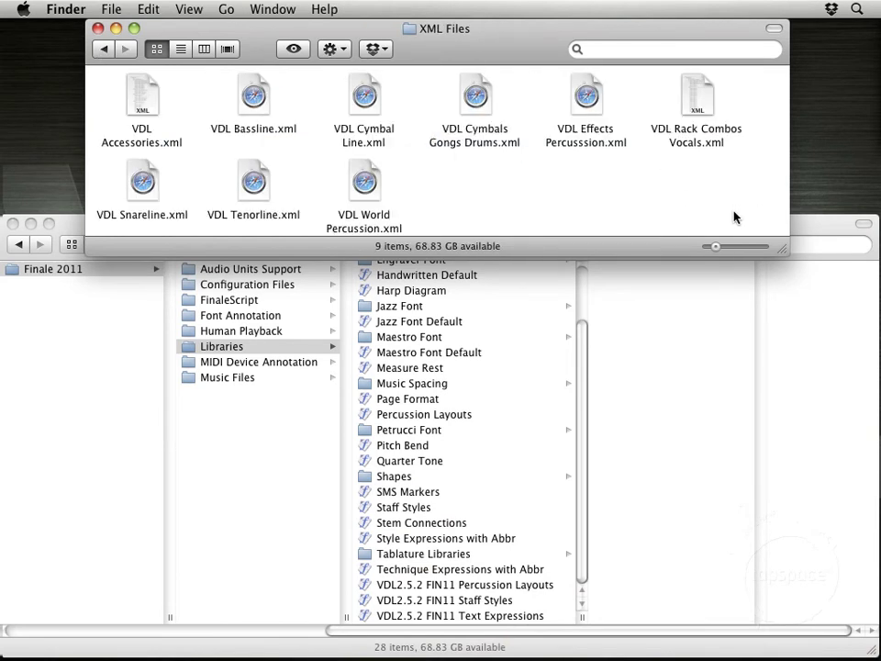
left_click_drag(725, 211, 162, 97)
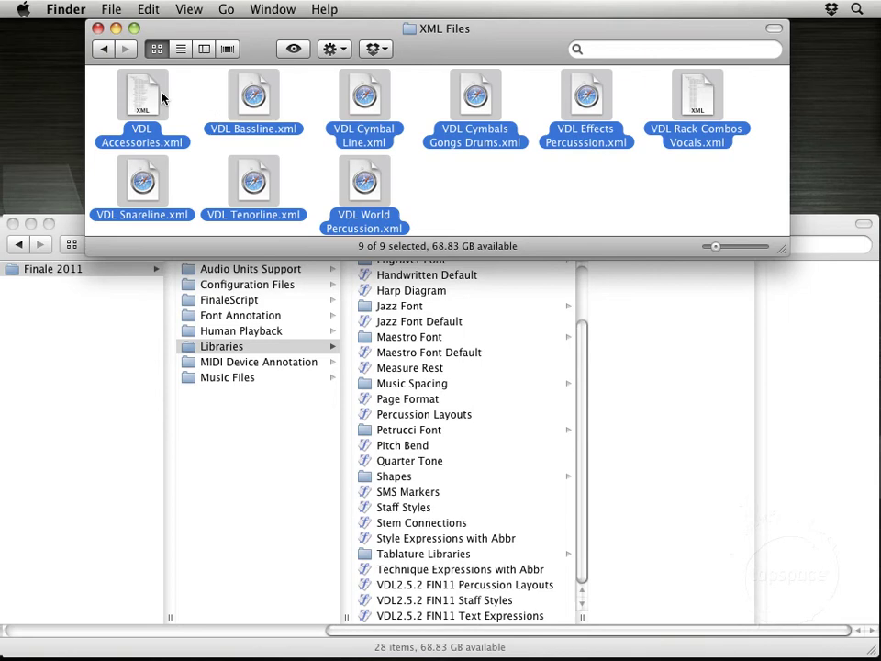
left_click(149, 9)
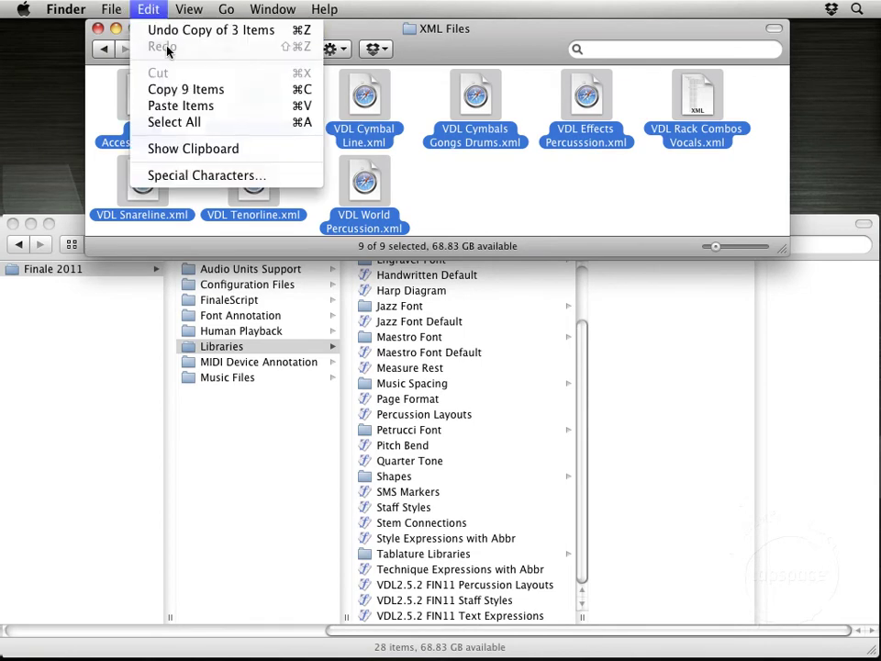
left_click(179, 89)
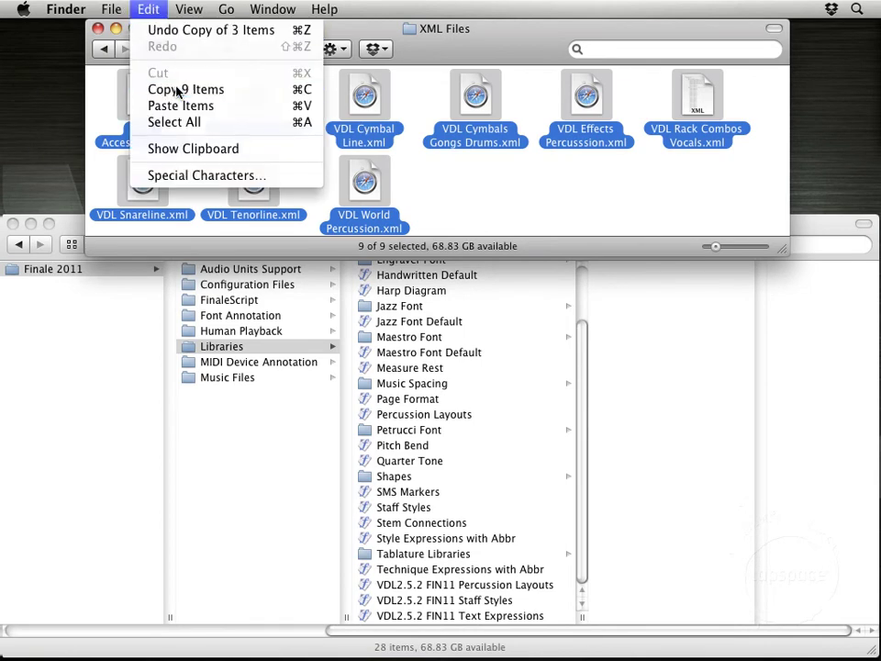
Paste the copied VDL XML files into Finale 2011's MIDI Device Annotation folder.
left_click(243, 395)
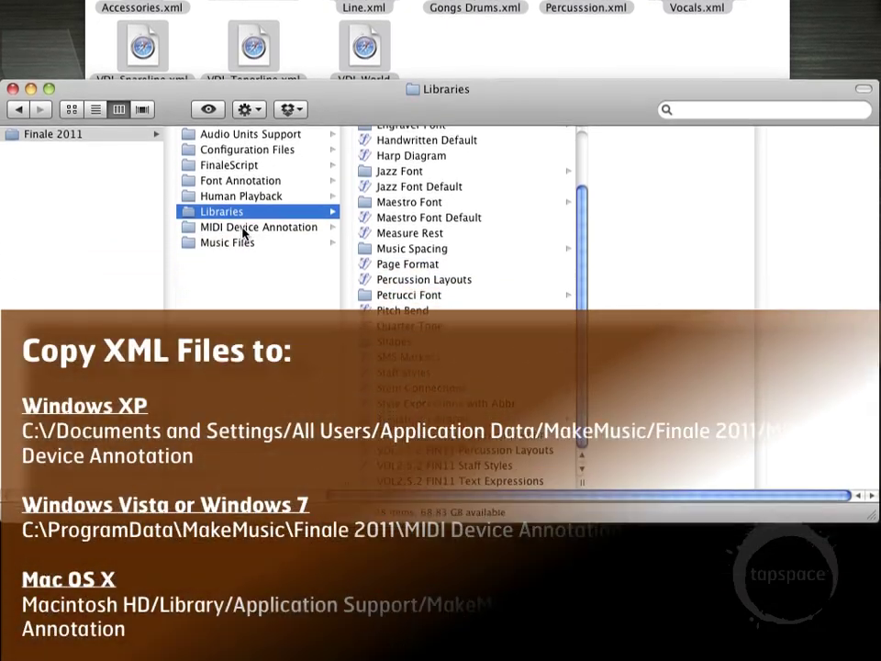
left_click(244, 230)
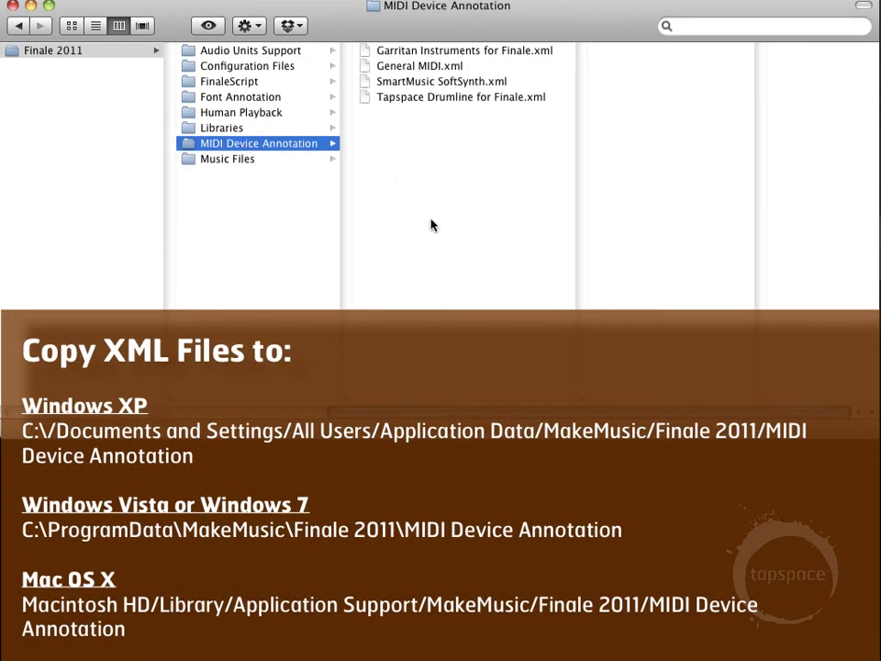
right_click(431, 220)
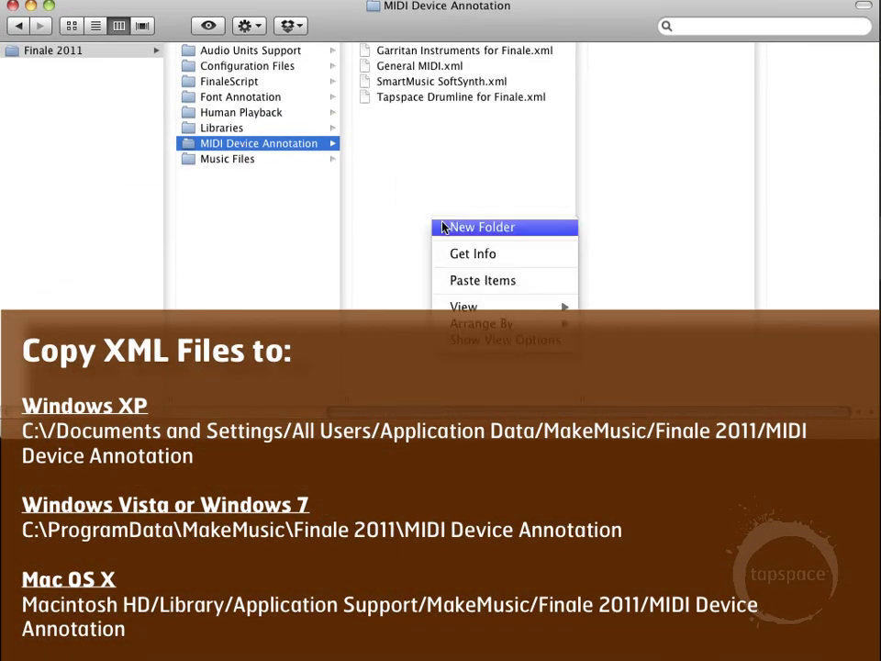
left_click(484, 281)
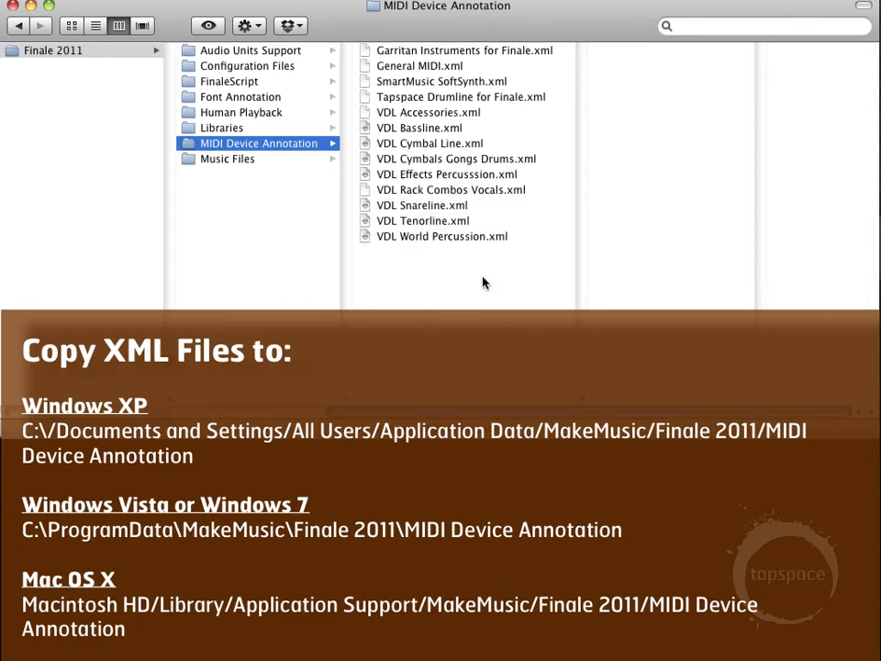